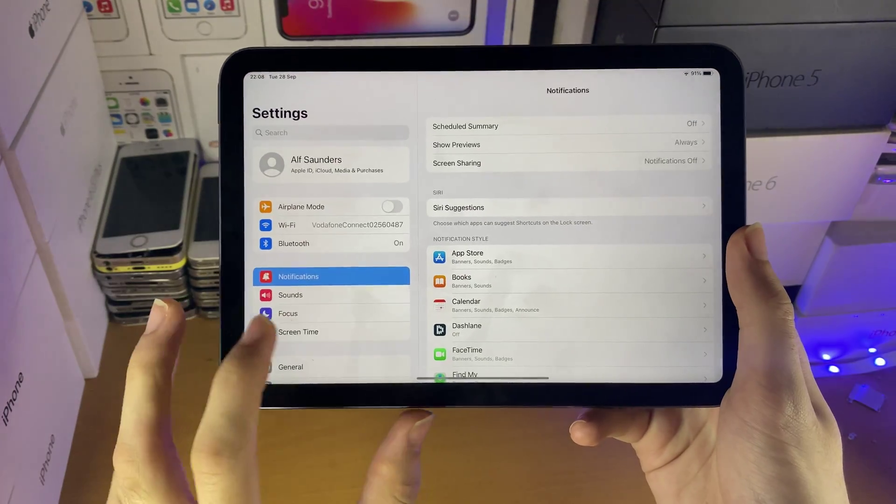
pyautogui.scroll(-3, 319, 280)
# Go to General and reach the Transfer or Reset iPad page.
pyautogui.click(301, 281)
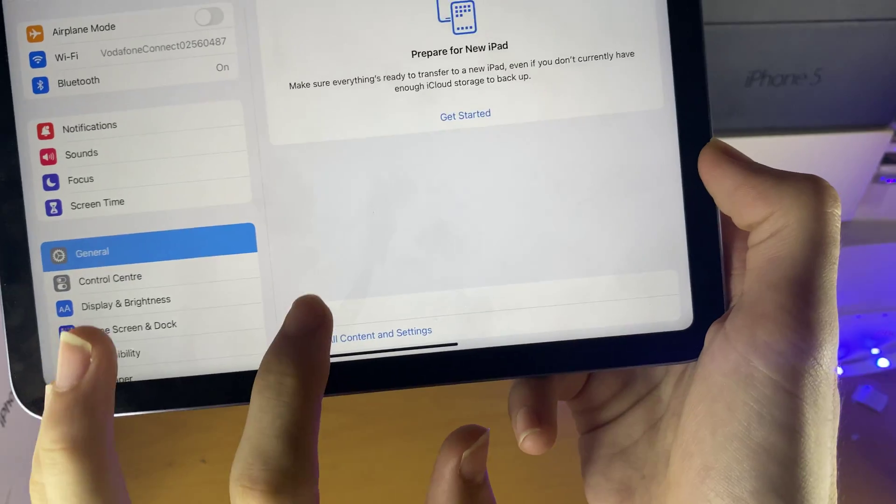
# Show the Reset options popover on Transfer or Reset iPad, then dismiss it unchosen.
pyautogui.click(350, 273)
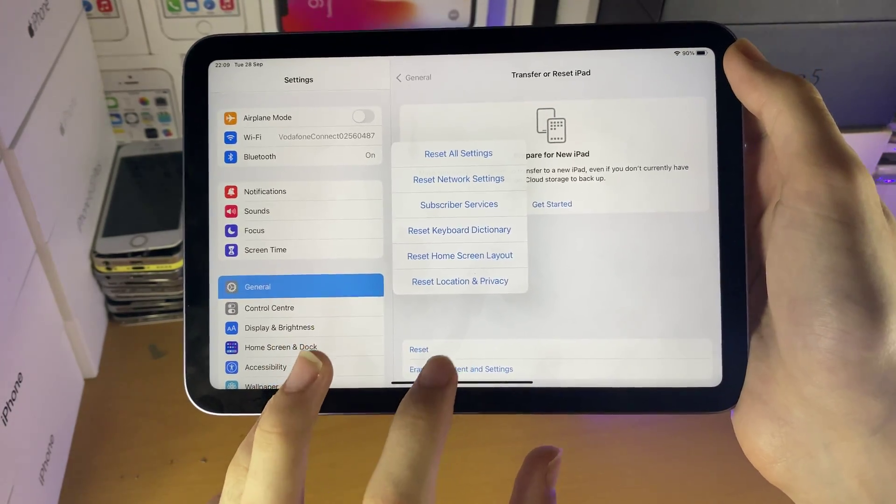
pyautogui.click(443, 363)
# Open Erase This iPad for Erase All Content and Settings, then back out without erasing.
pyautogui.click(438, 370)
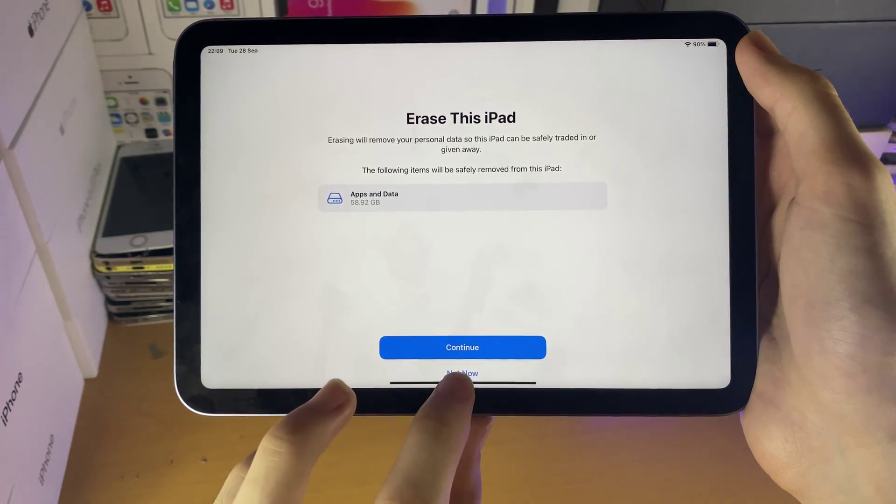
pyautogui.click(463, 373)
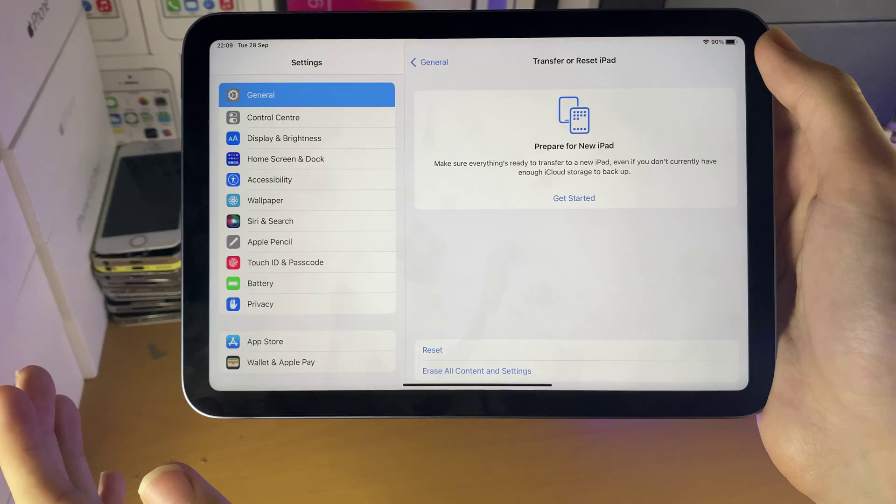